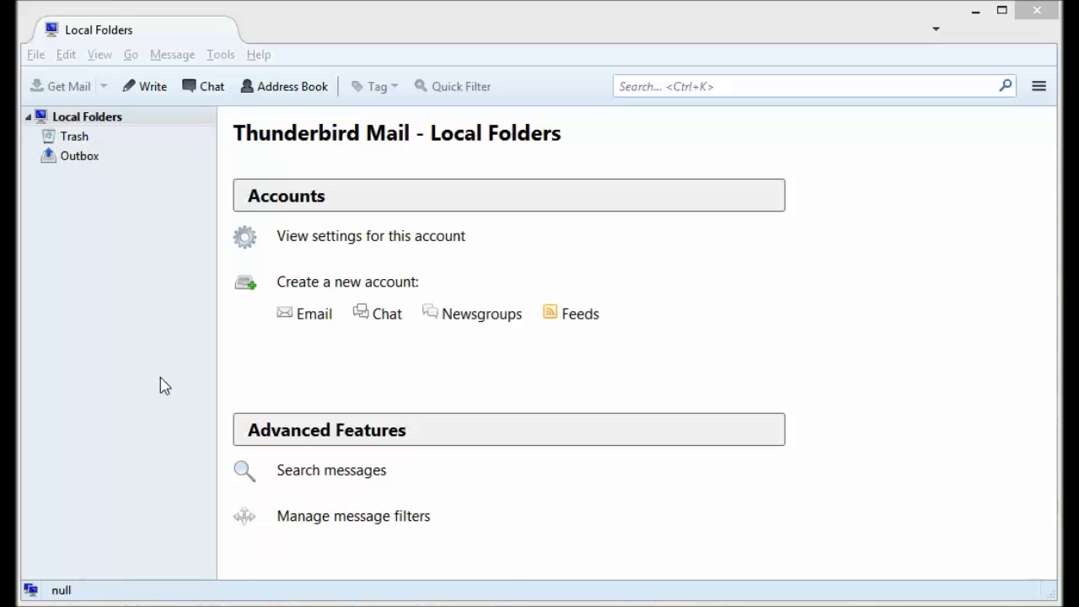
Switch from Thunderbird to the Gmail inbox in the browser
left_click(165, 386)
key("alt+Tab")
key("Tab")
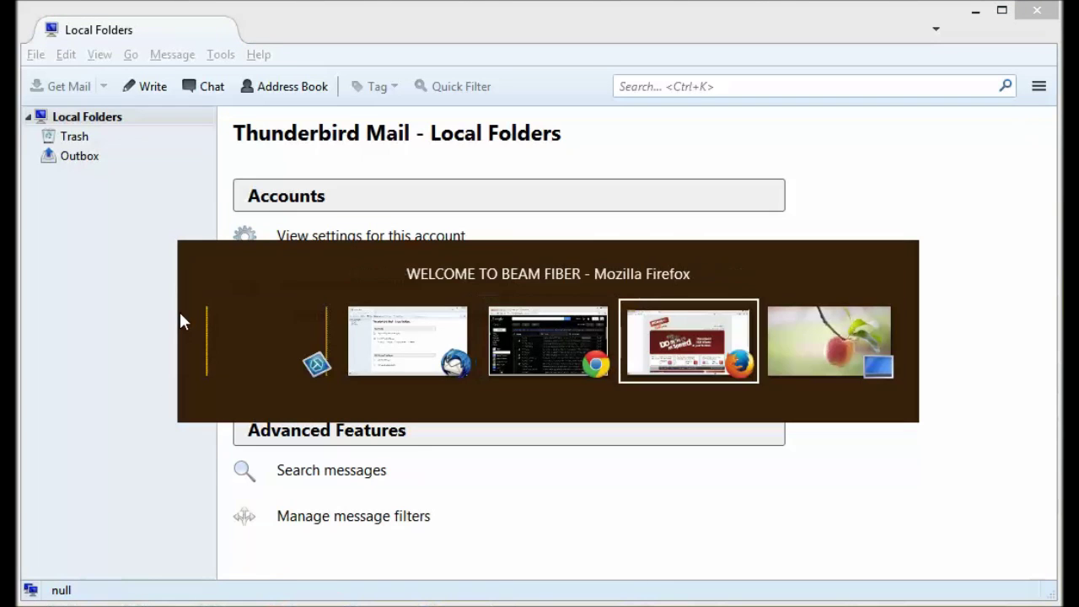
key("Tab")
key("Tab")
key("Tab")
key("Tab")
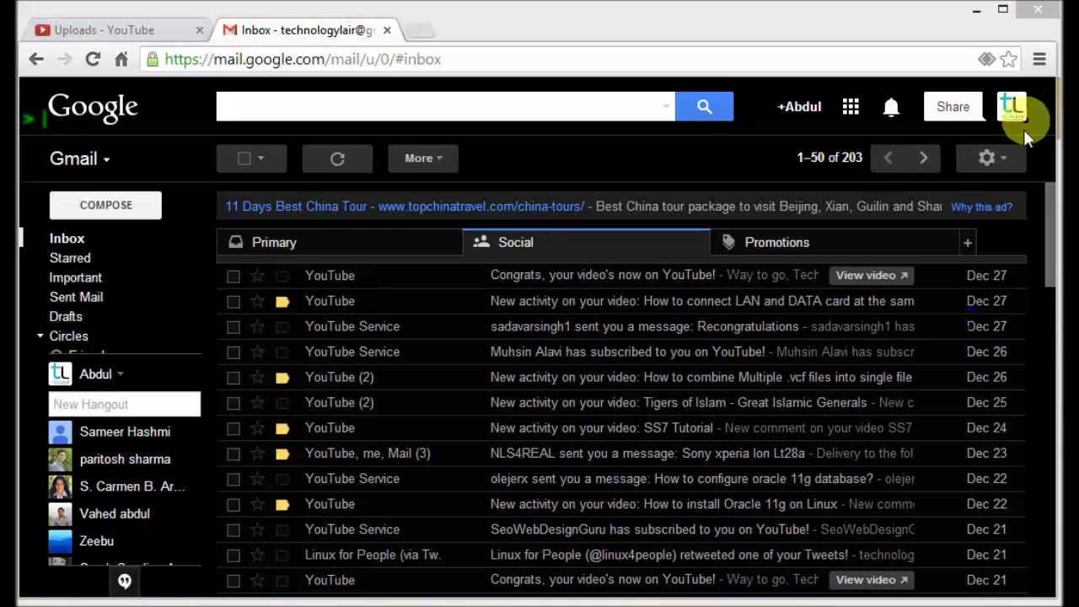
Open Gmail's Settings page from the gear menu
left_click(1013, 155)
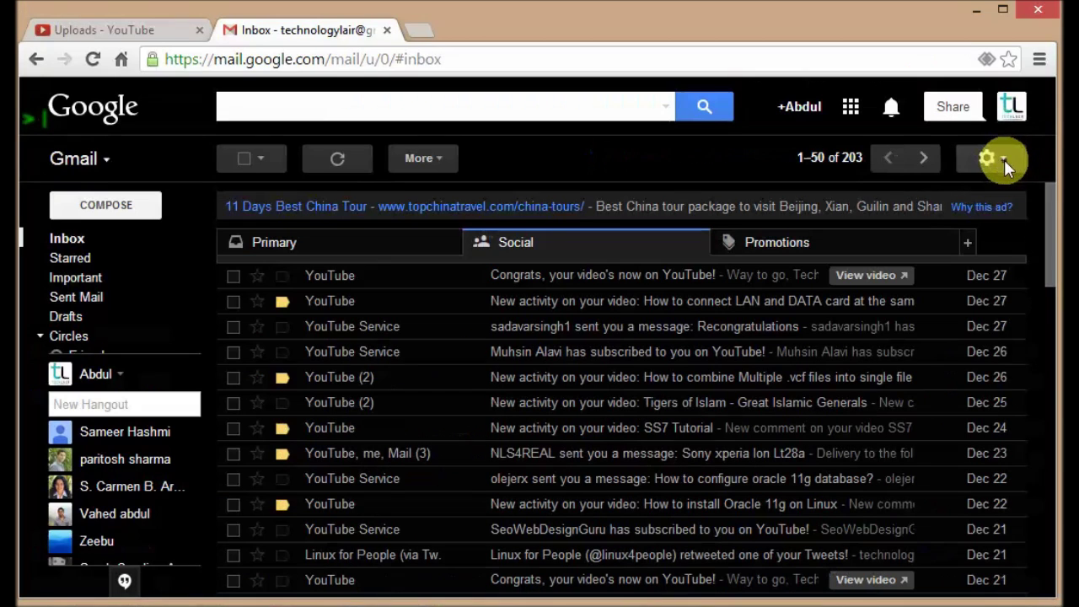
left_click(1005, 160)
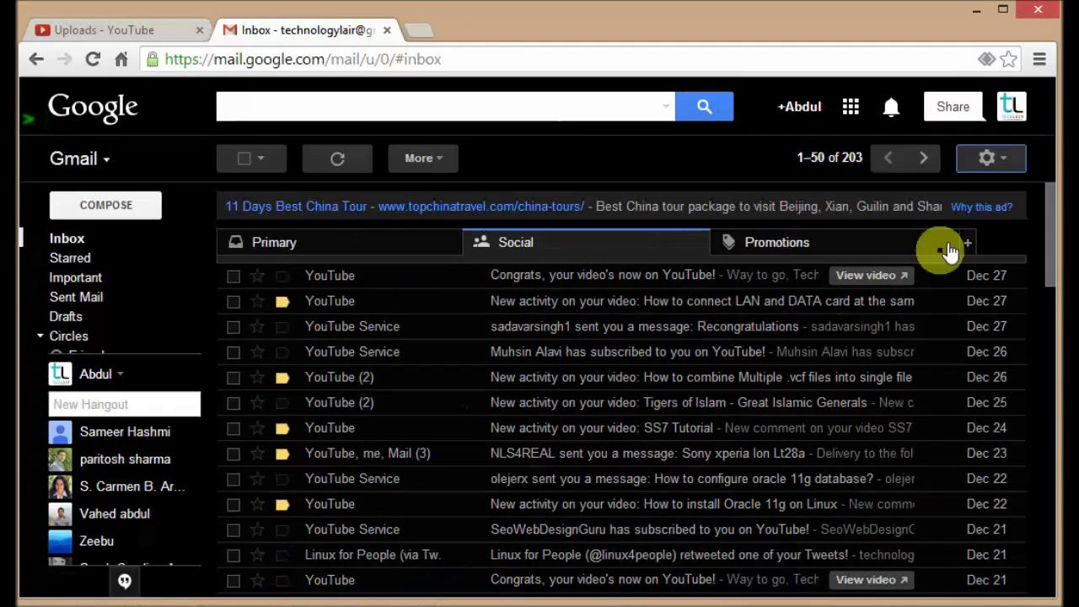
left_click(993, 159)
left_click(827, 311)
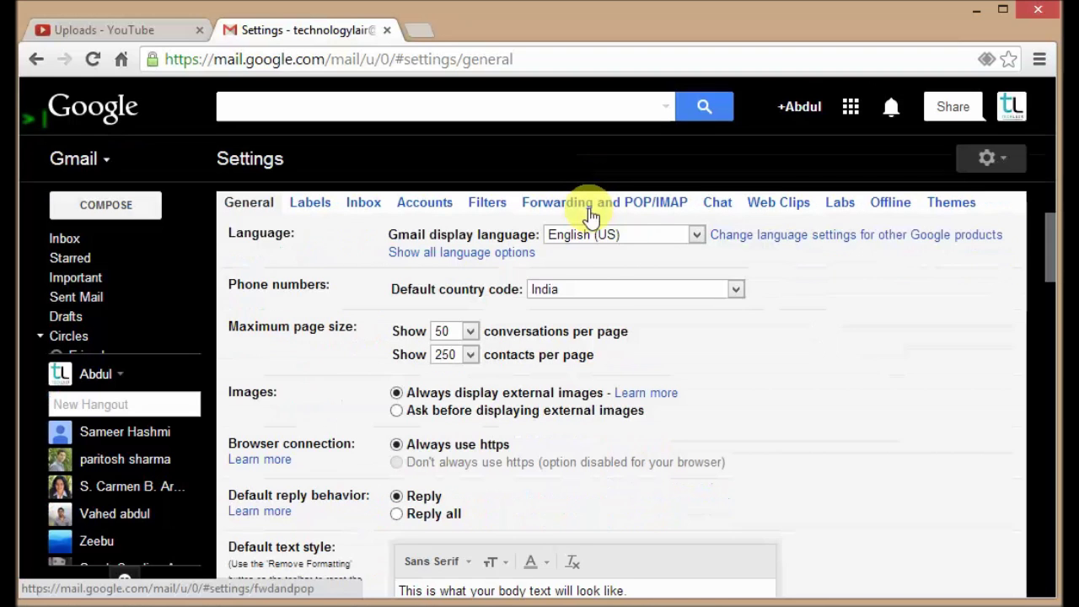
Show Gmail's Forwarding and POP/IMAP settings to confirm IMAP is enabled
left_click(590, 206)
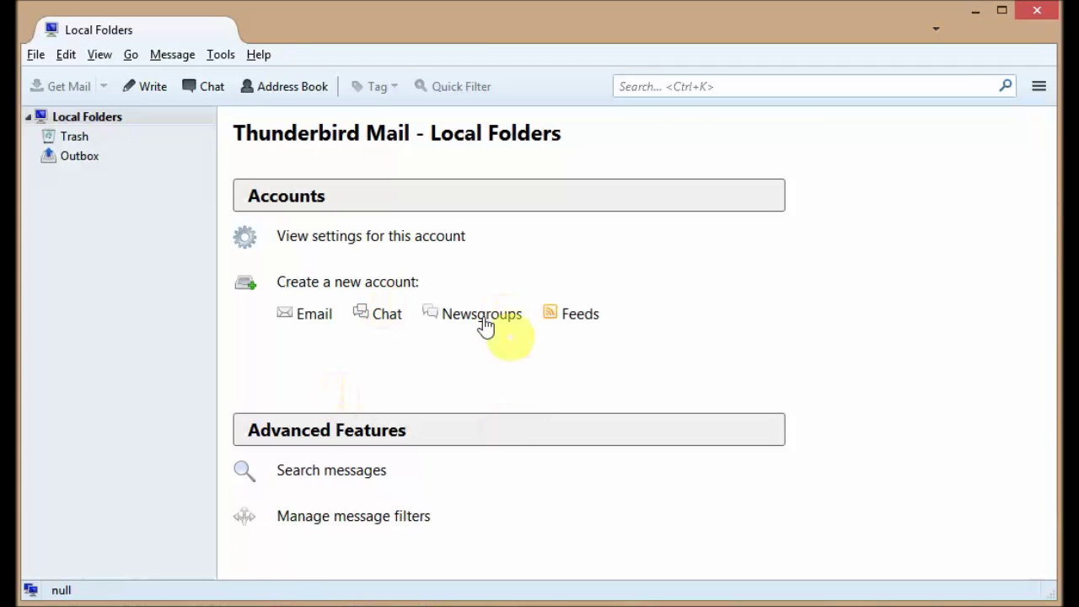
Start a new Email account in Thunderbird, skipping the new-address offer to use an existing one
left_click(481, 321)
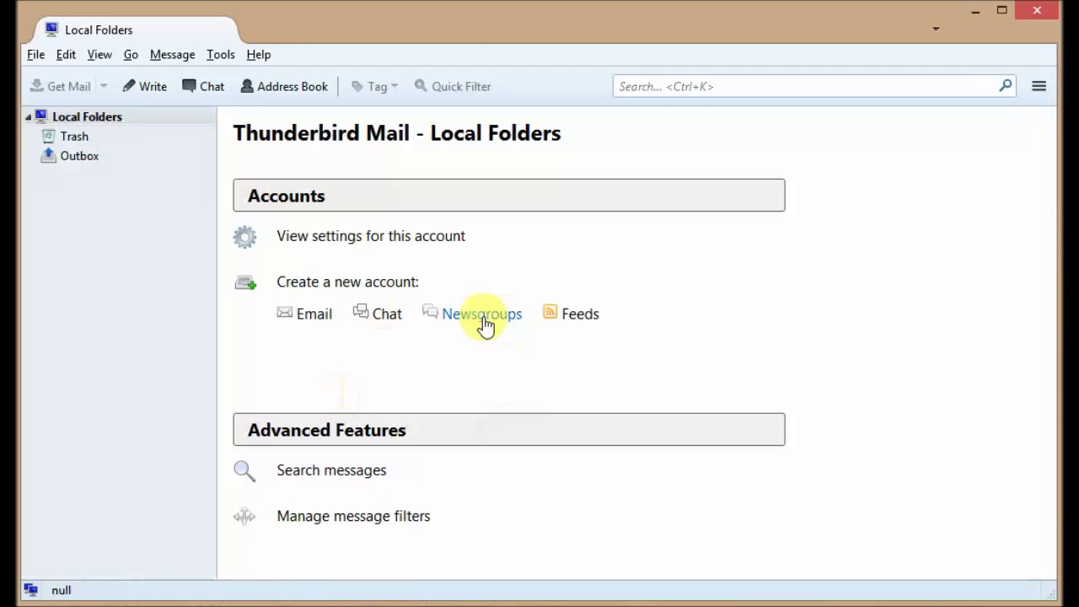
left_click(314, 322)
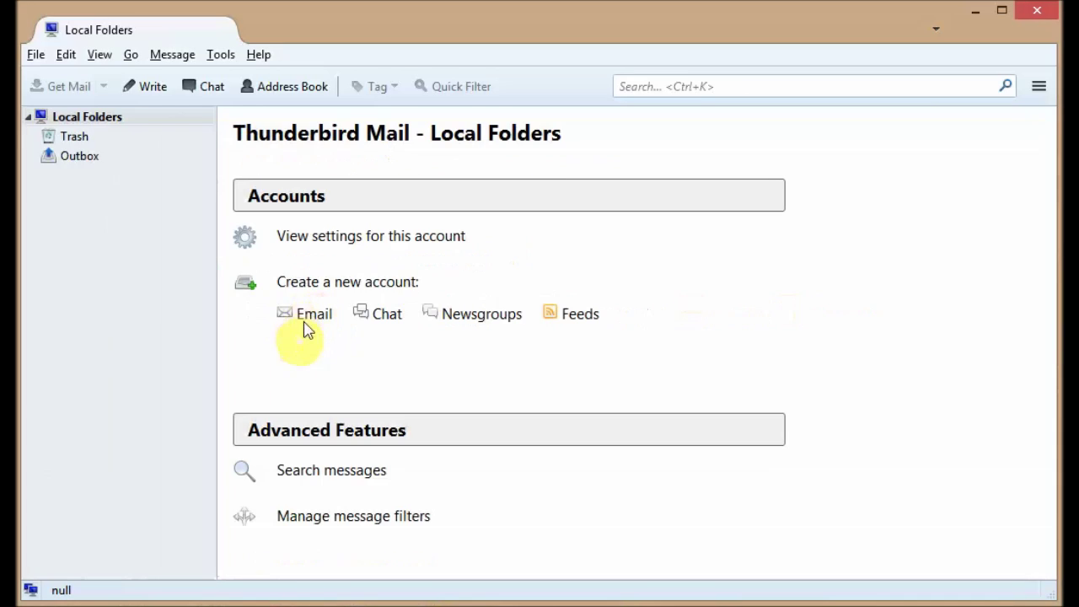
left_click(308, 320)
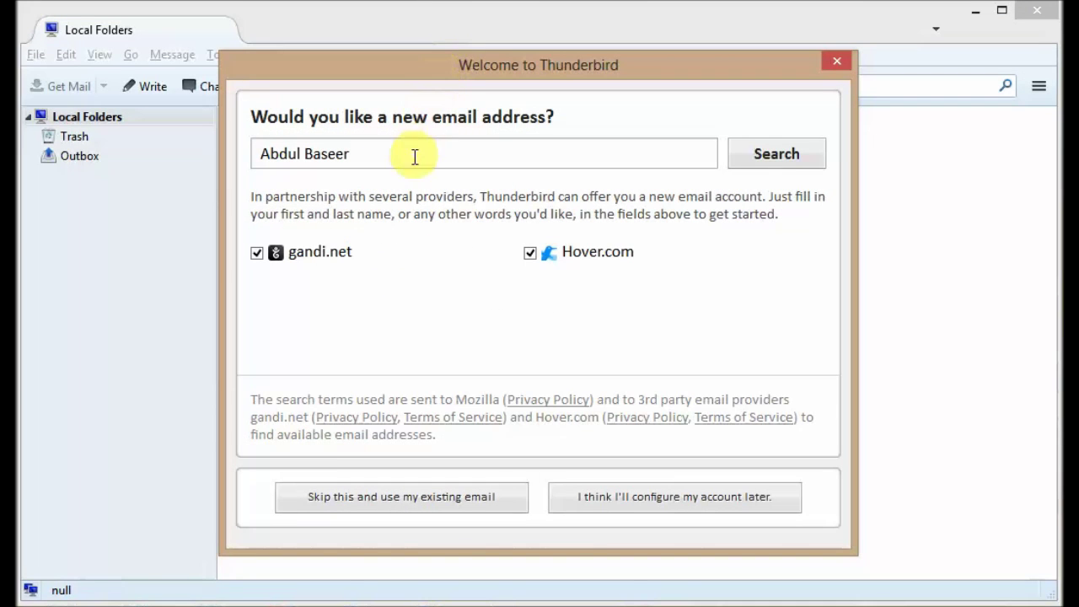
left_click_drag(411, 156, 189, 161)
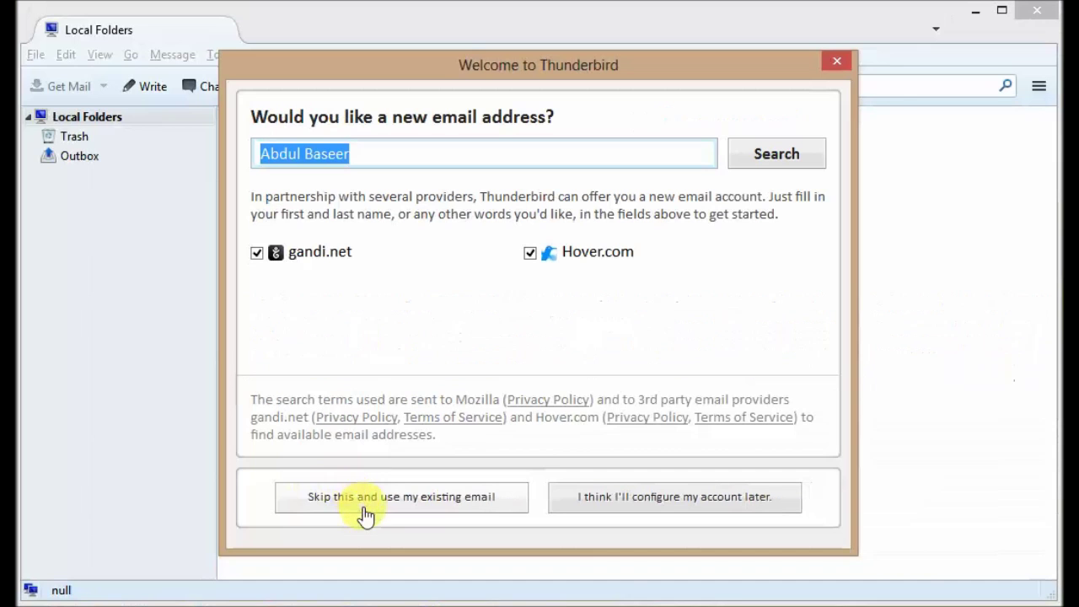
left_click(355, 496)
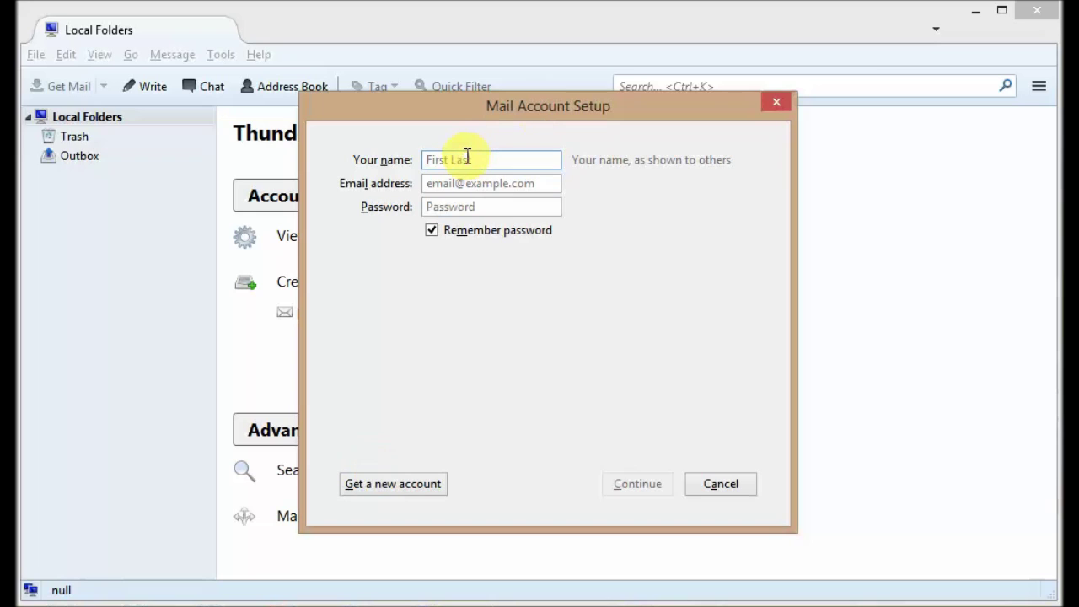
Enter the display name, Gmail address and account password in the Mail Account Setup form
type("Abdul Basee")
type("r")
key("Tab")
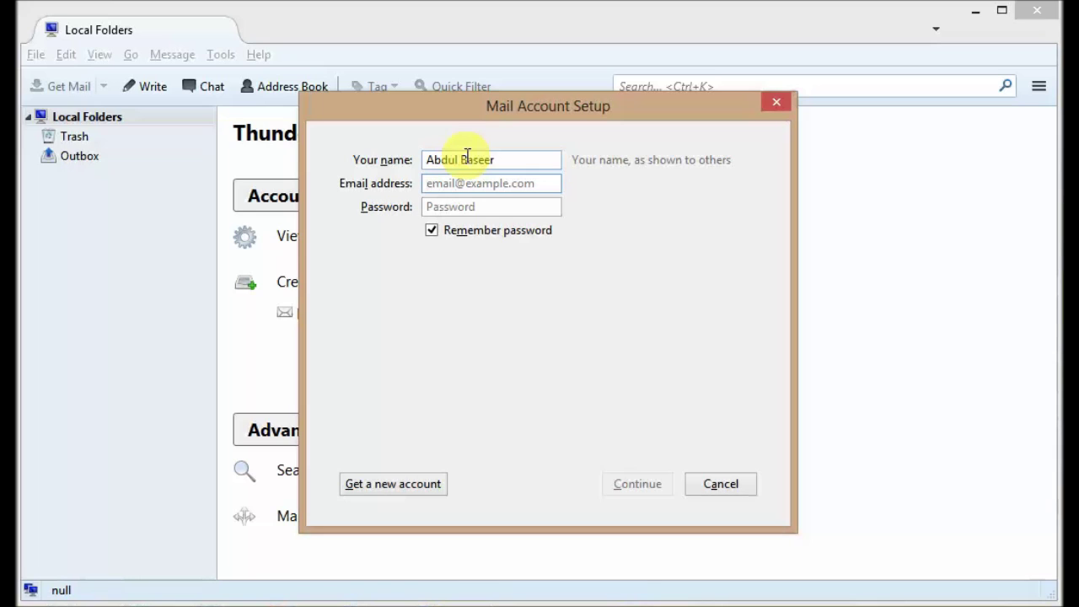
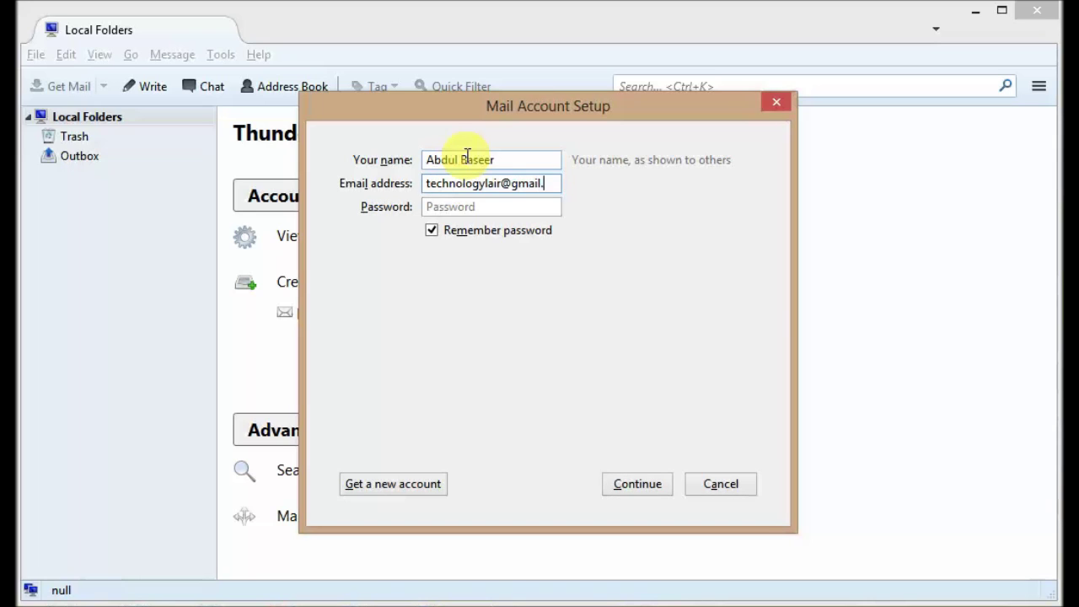
key("Tab")
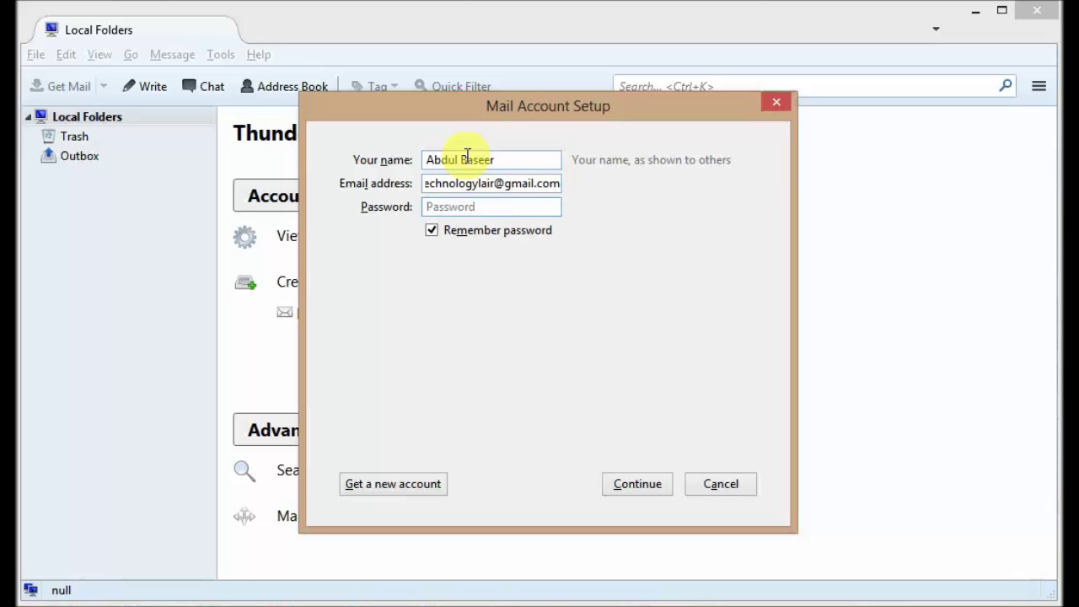
type("•••")
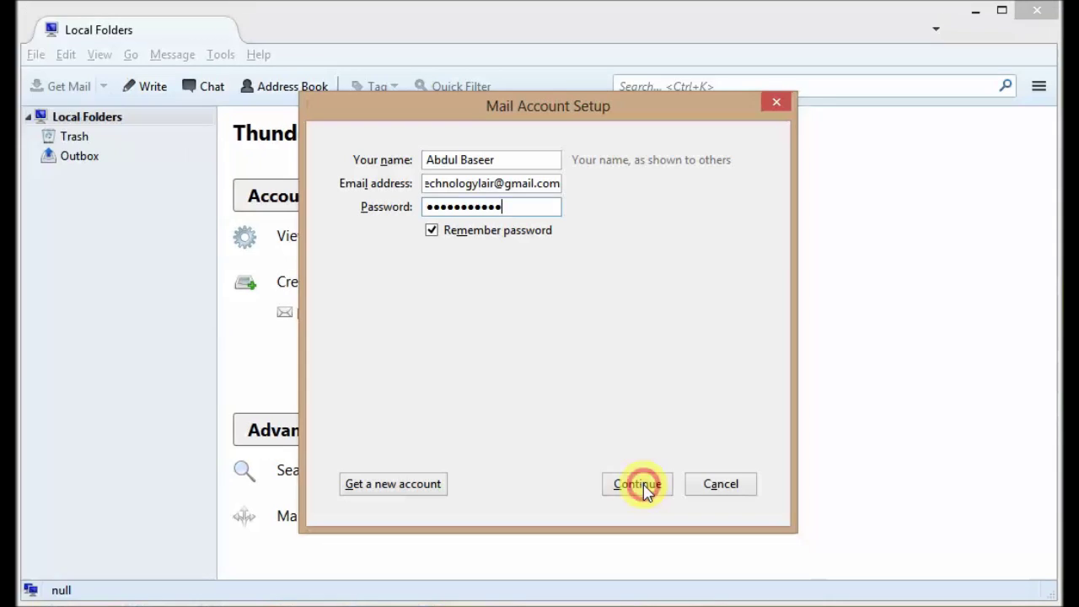
Have Thunderbird look up the Gmail configuration and view its POP3 server settings
left_click(638, 484)
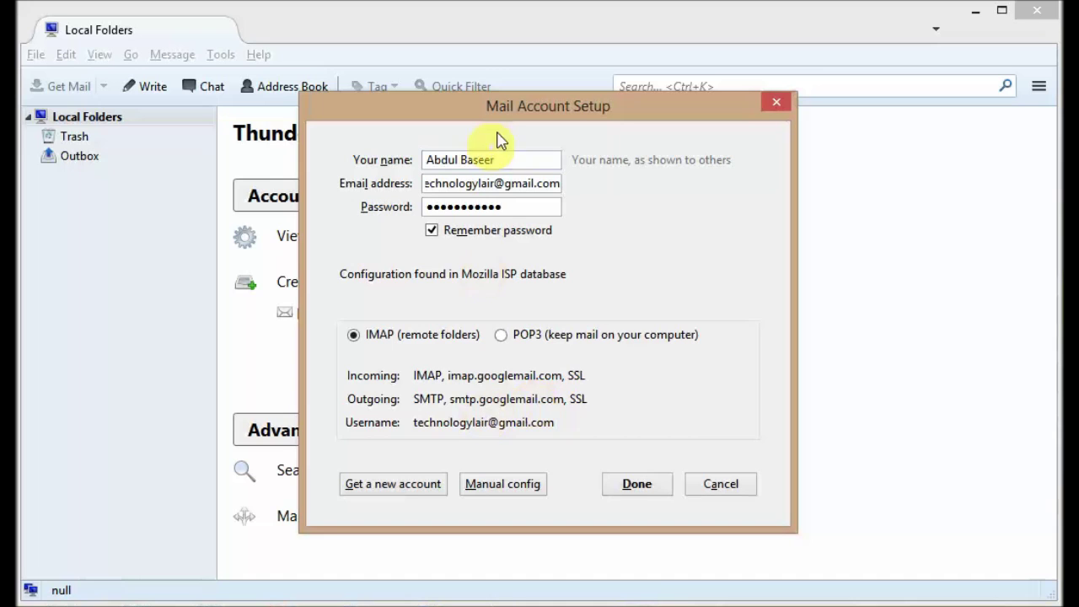
left_click_drag(480, 118, 429, 71)
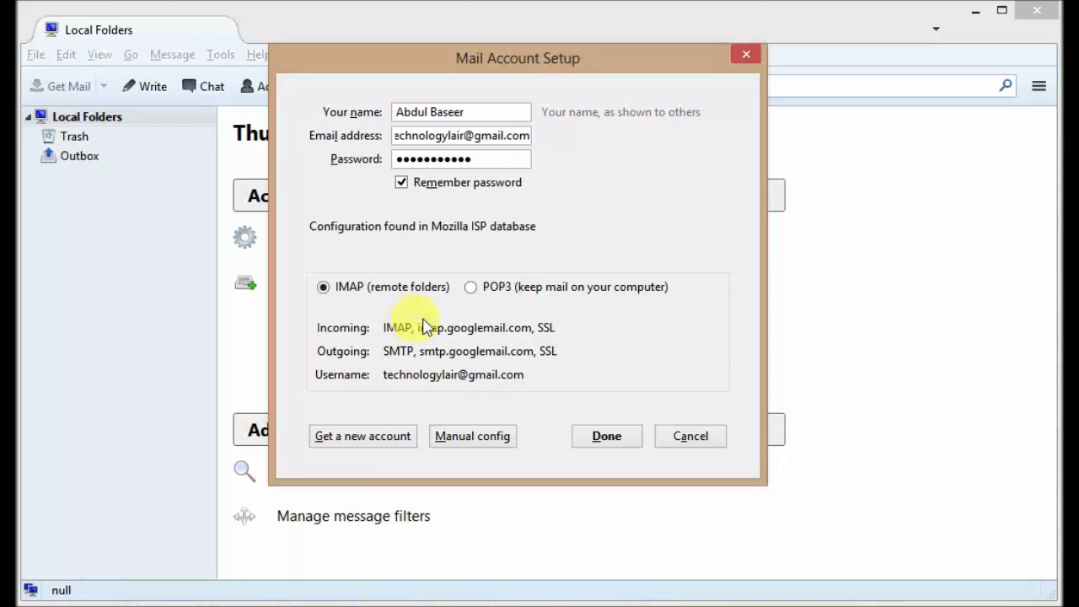
left_click(488, 285)
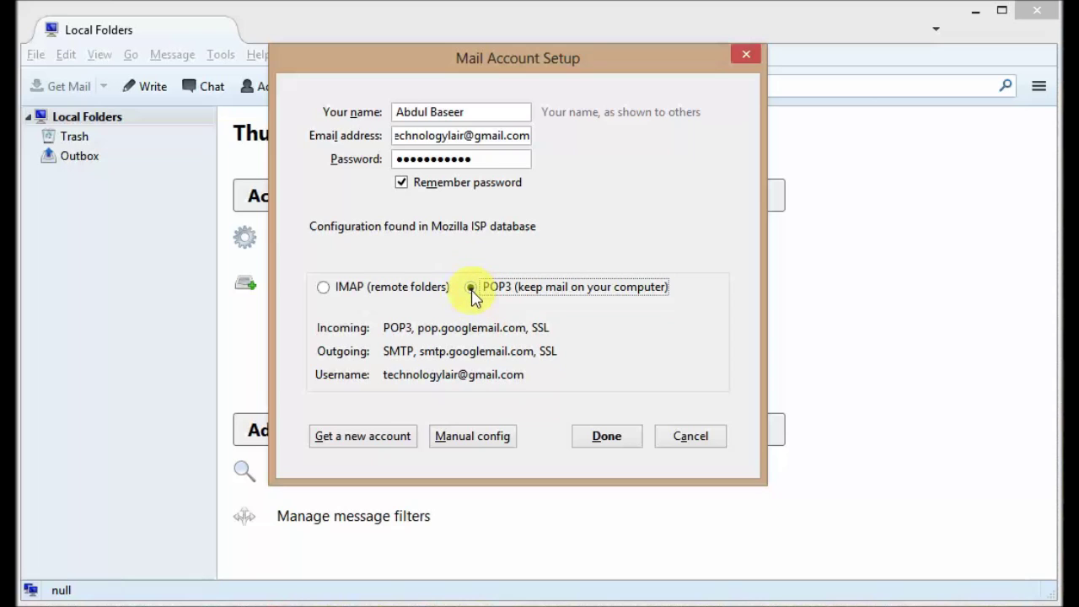
Switch incoming mail back to IMAP and finish creating the Gmail account
left_click(328, 291)
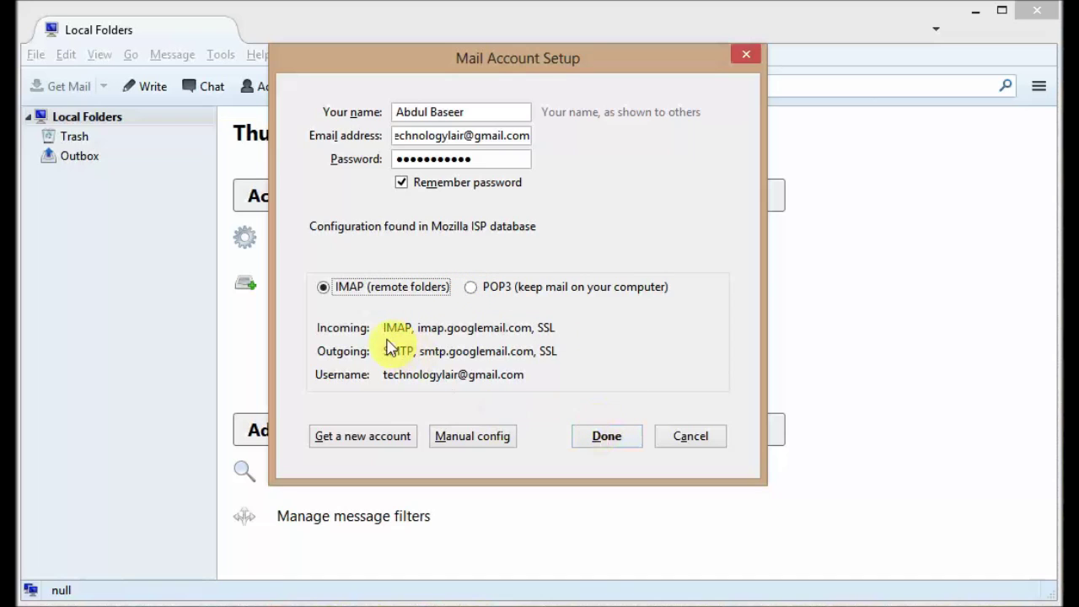
left_click(606, 440)
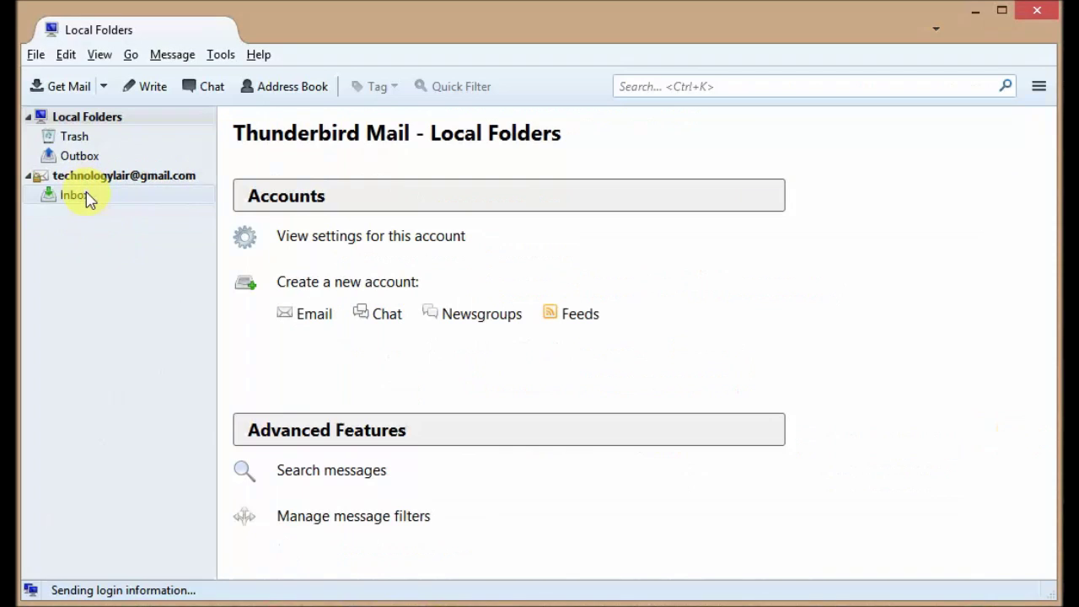
Open the Gmail Inbox, widen the message list and browse the downloaded messages
left_click(88, 197)
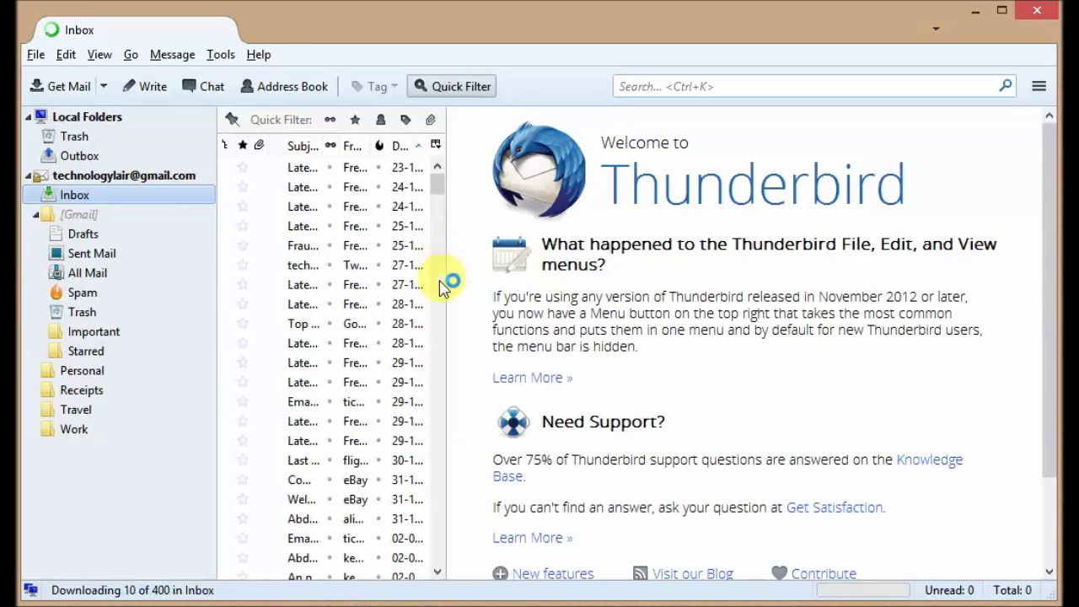
left_click_drag(462, 301, 644, 330)
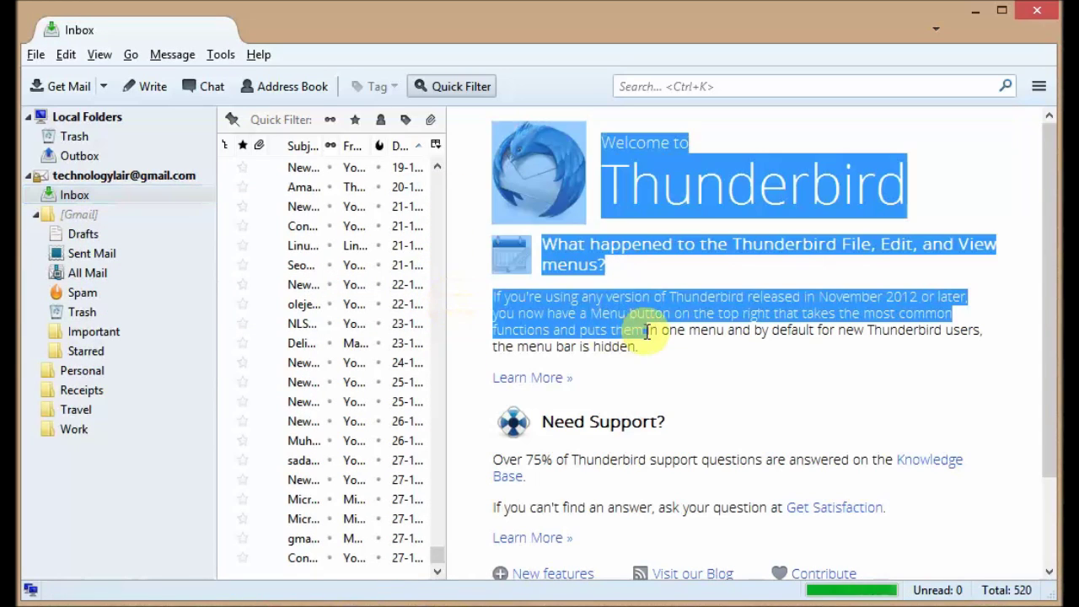
left_click_drag(449, 337, 769, 354)
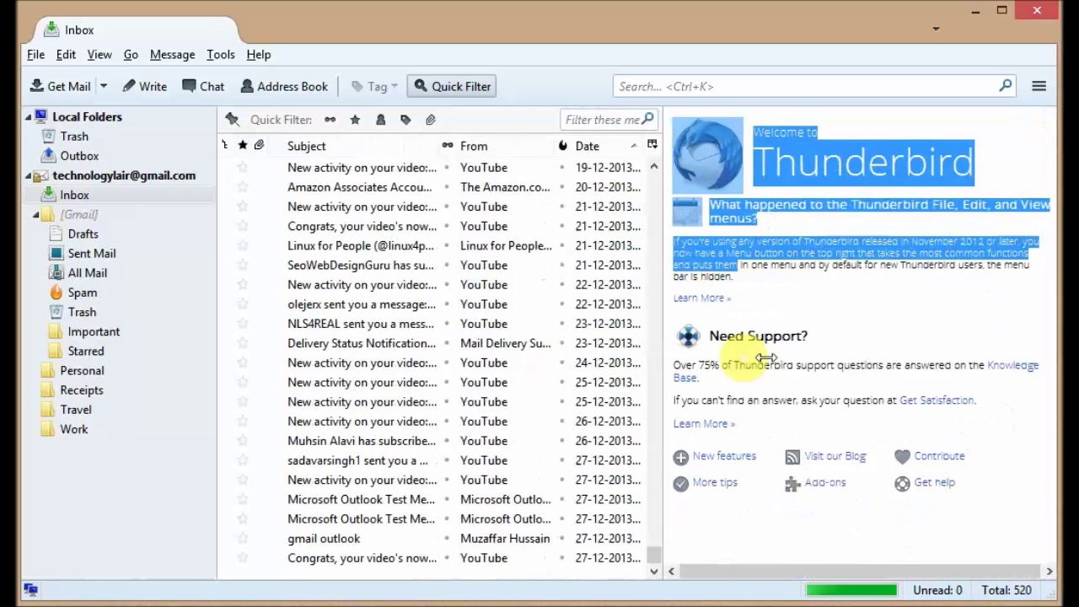
left_click(460, 173)
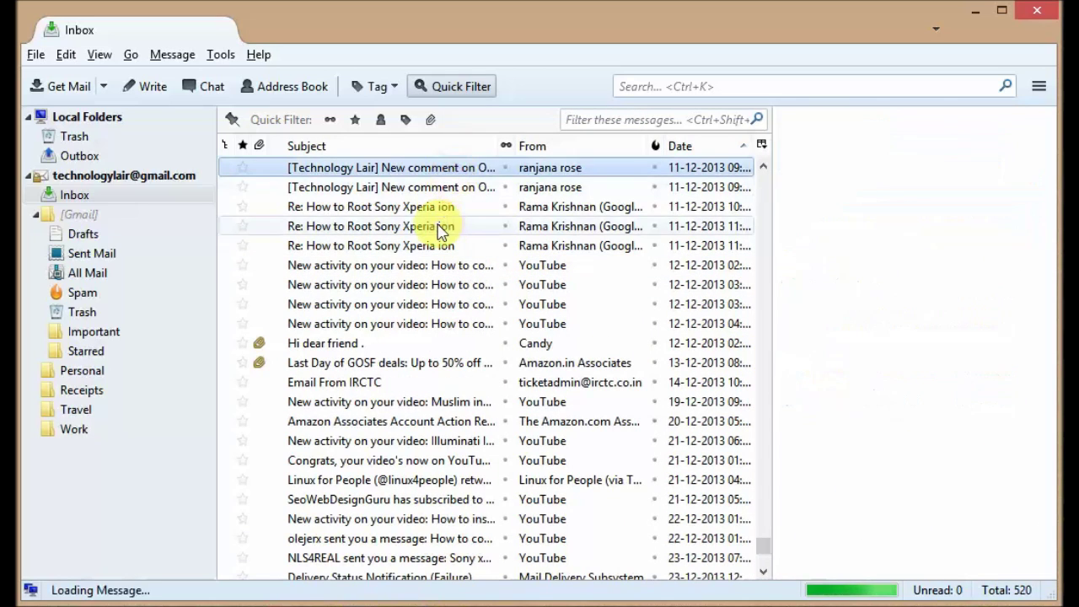
left_click(446, 226)
left_click(400, 264)
scroll(392, 350, "down", 1)
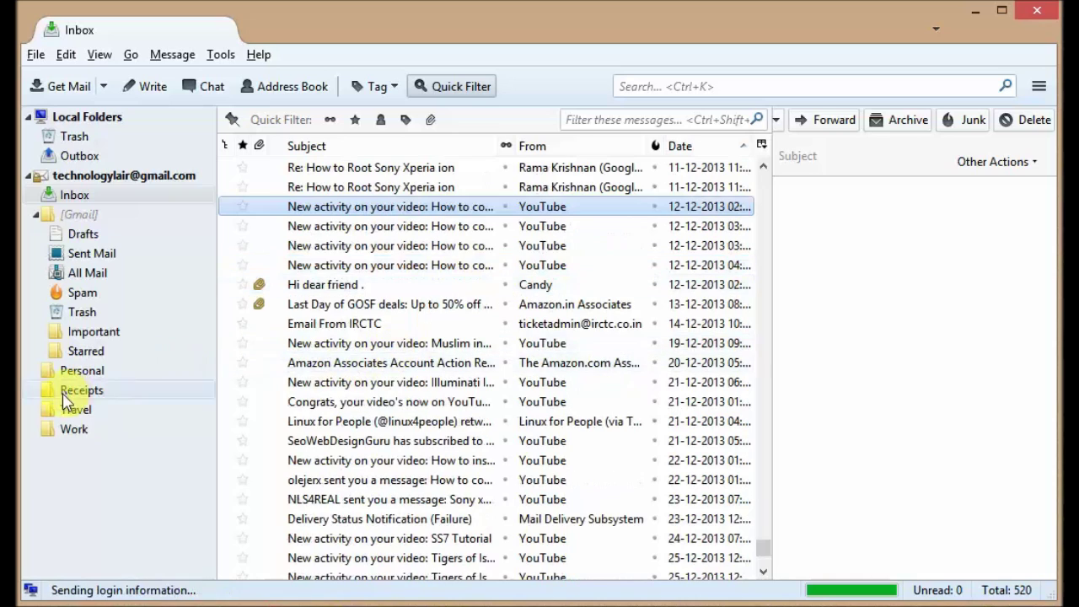
Browse the Personal, Starred and Important folders, ending on the account overview page
left_click(97, 371)
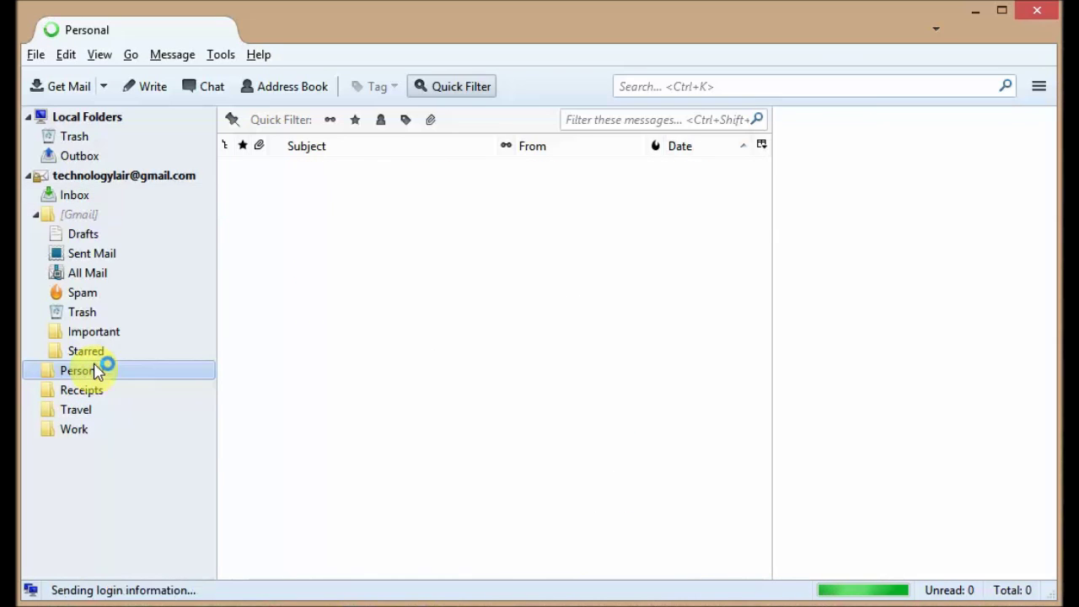
left_click(97, 352)
left_click(108, 334)
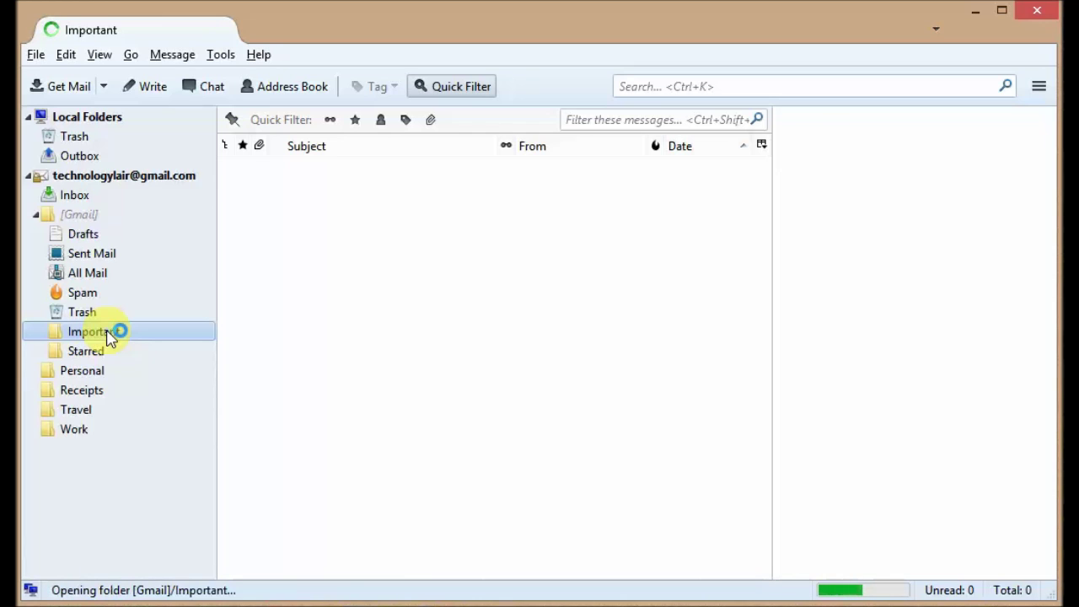
left_click(165, 193)
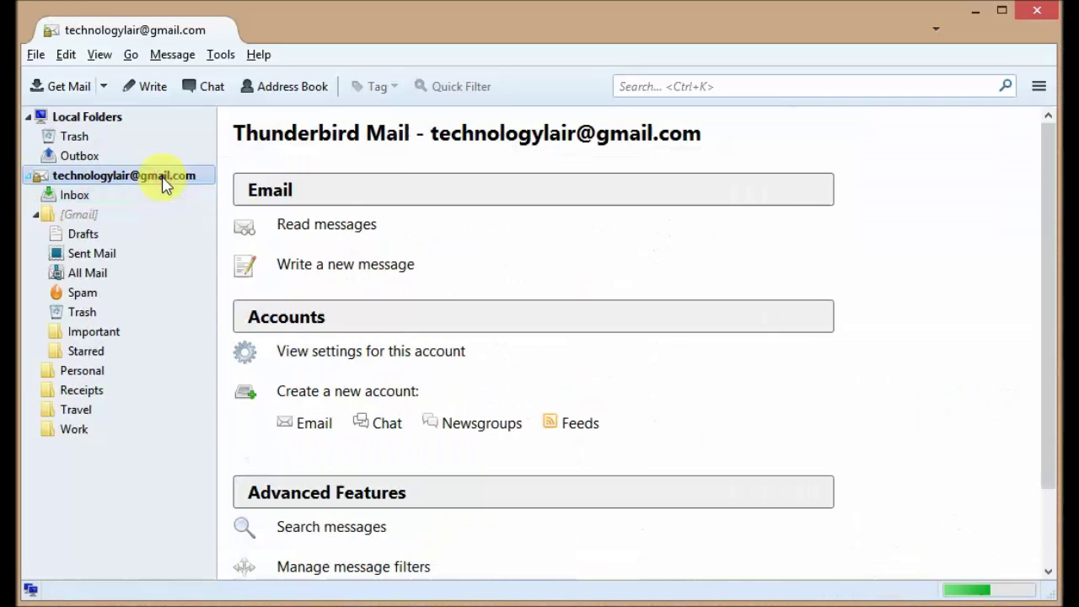